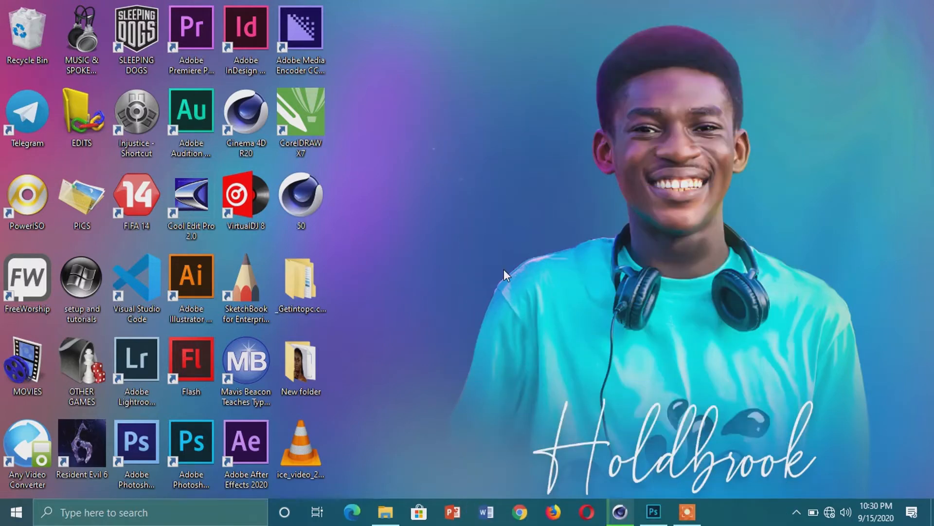
# - Switch to Photoshop and open the image "3d painting me" from the photoshop edits folder
pyautogui.click(655, 513)
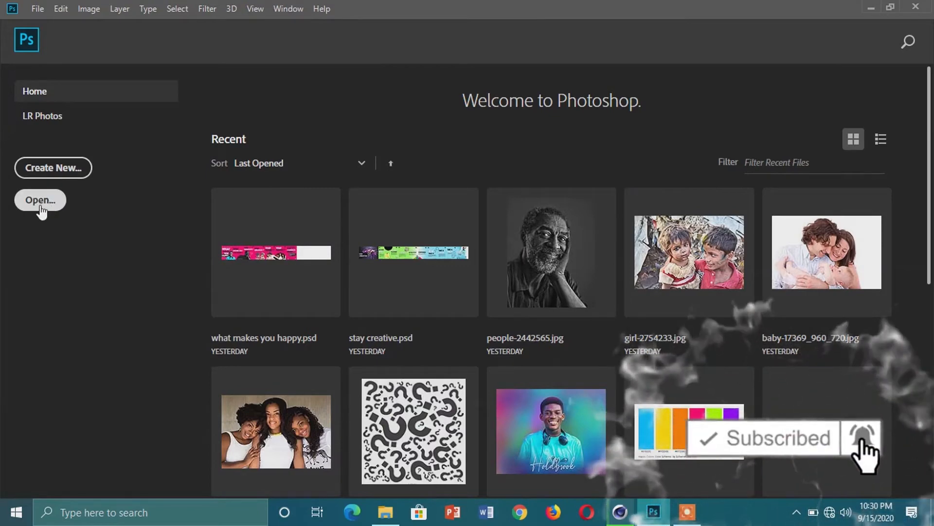
pyautogui.click(39, 203)
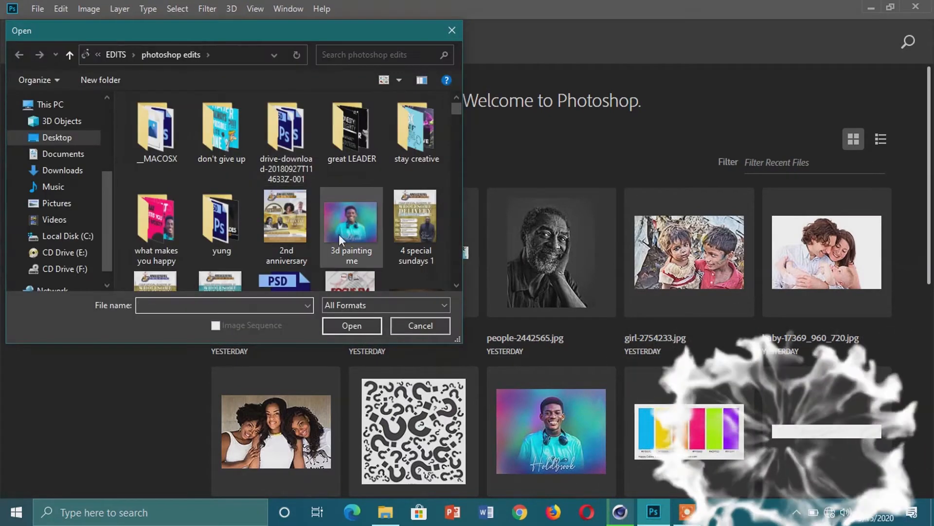
pyautogui.click(332, 209)
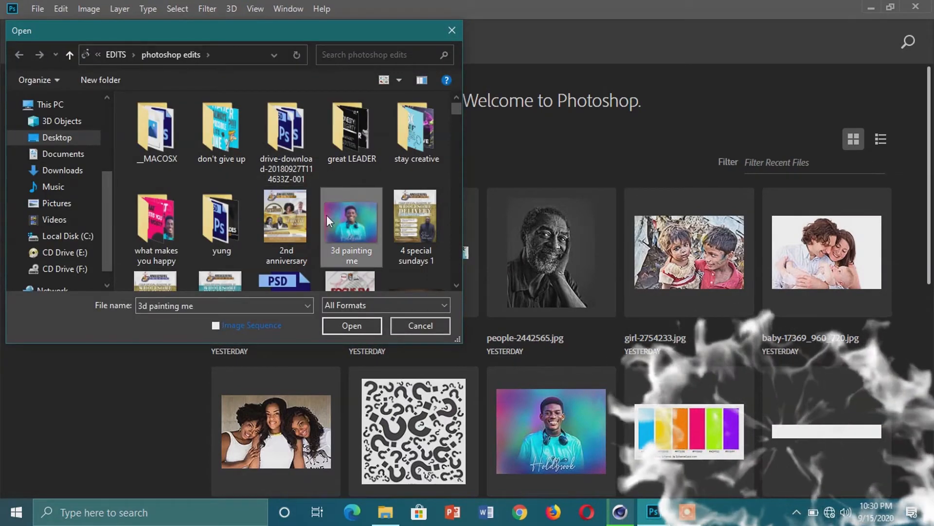
pyautogui.click(344, 328)
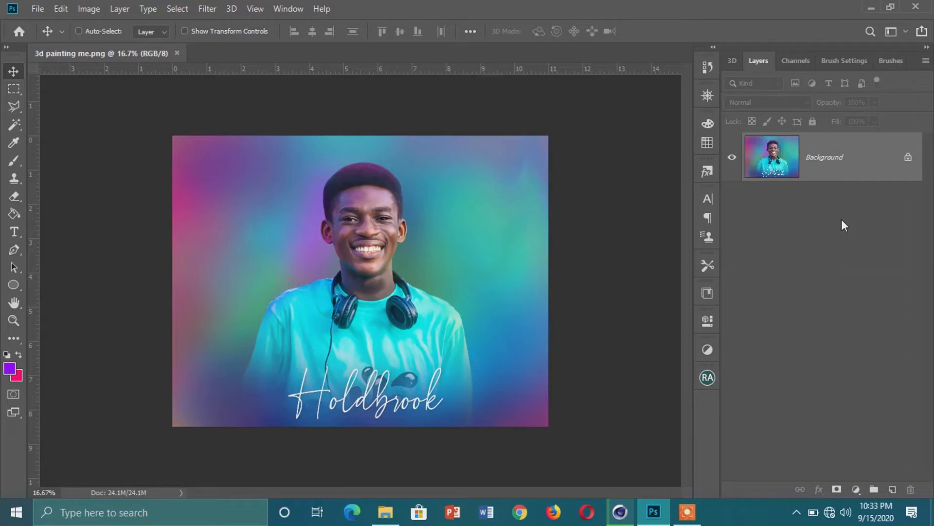
# - Duplicate the Background layer and add a 4 px black outside Stroke effect to the copy
pyautogui.hotkey('ctrl', 'j')
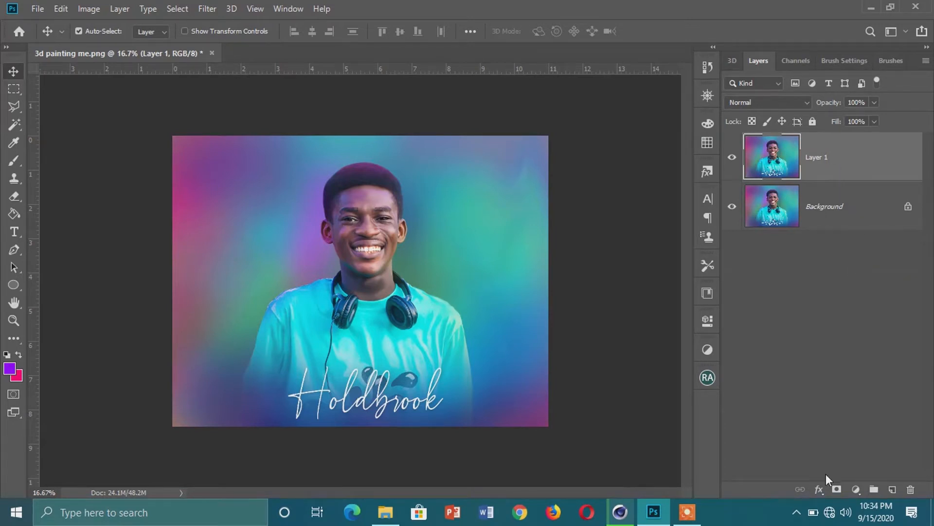
pyautogui.click(819, 489)
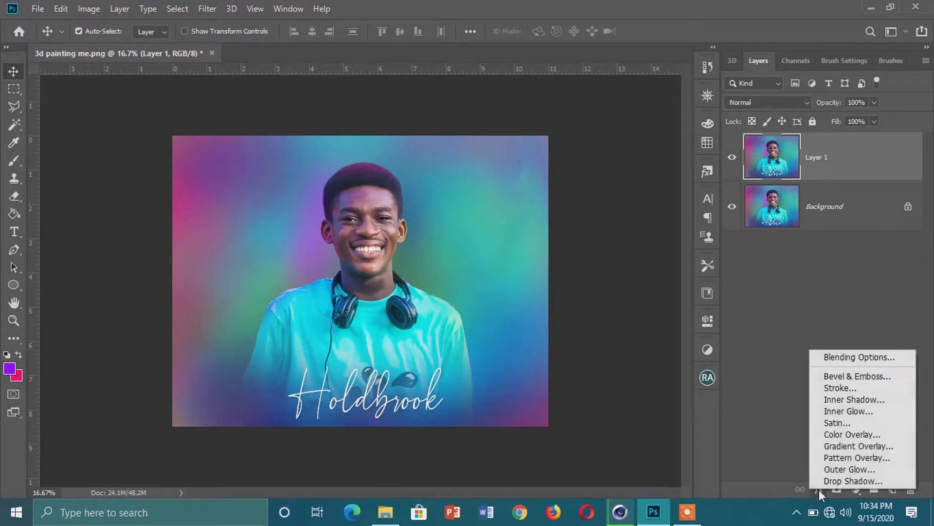
pyautogui.click(848, 398)
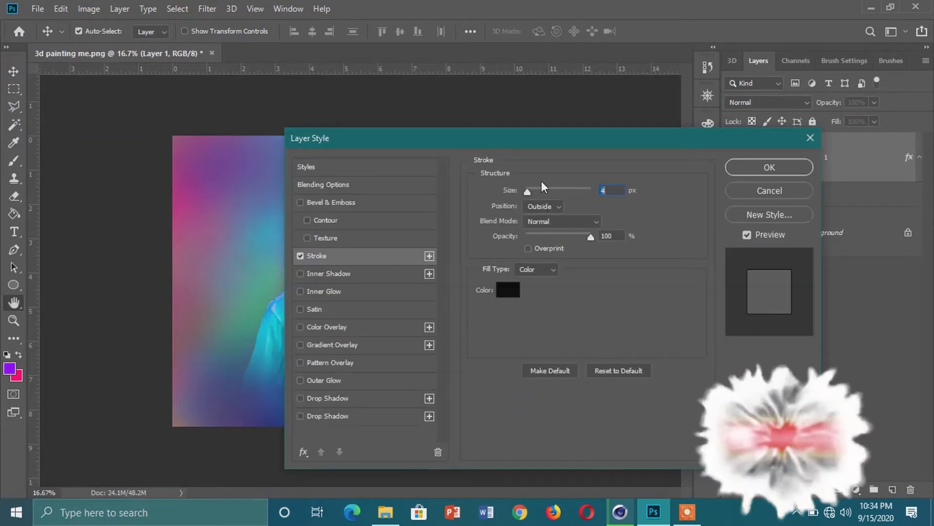
pyautogui.click(751, 169)
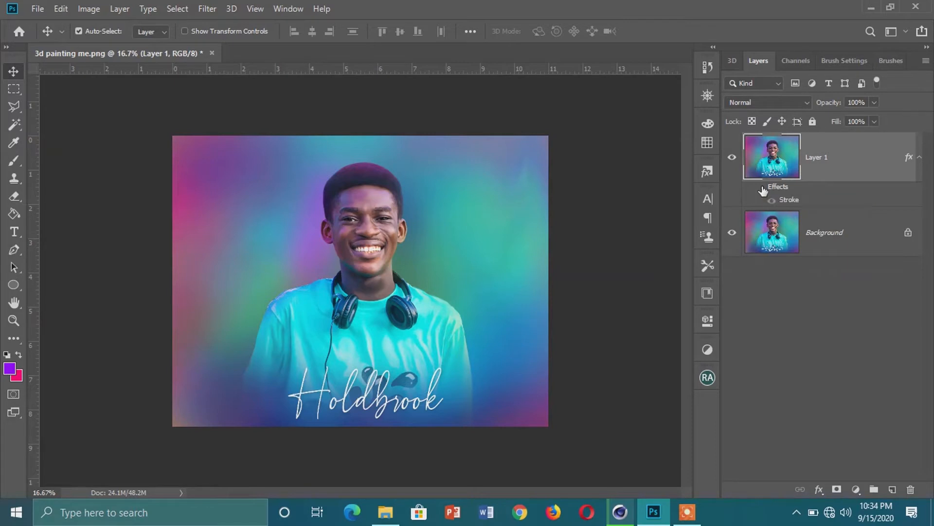
# - Remove the Stroke effect from the duplicate layer and delete that layer
pyautogui.moveTo(776, 192)
pyautogui.mouseDown()
pyautogui.moveTo(830, 251)
pyautogui.moveTo(866, 322)
pyautogui.moveTo(911, 489)
pyautogui.mouseUp()
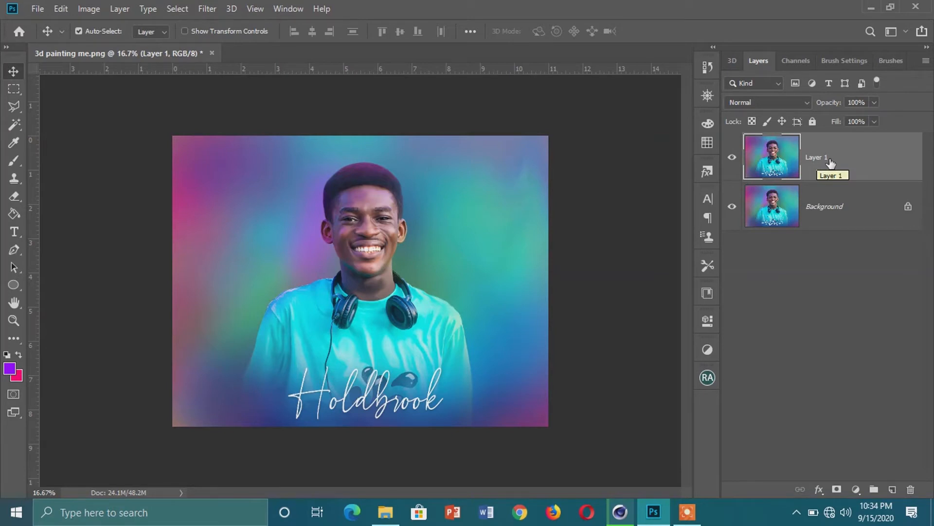
pyautogui.moveTo(830, 163); pyautogui.dragTo(910, 489)
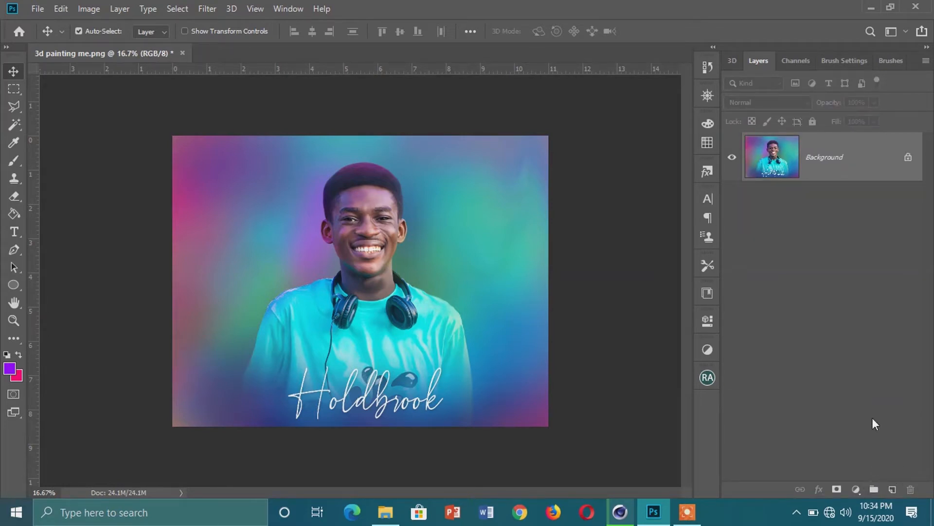
# - Create a blank layer above the Background layer and delete it again
pyautogui.click(890, 490)
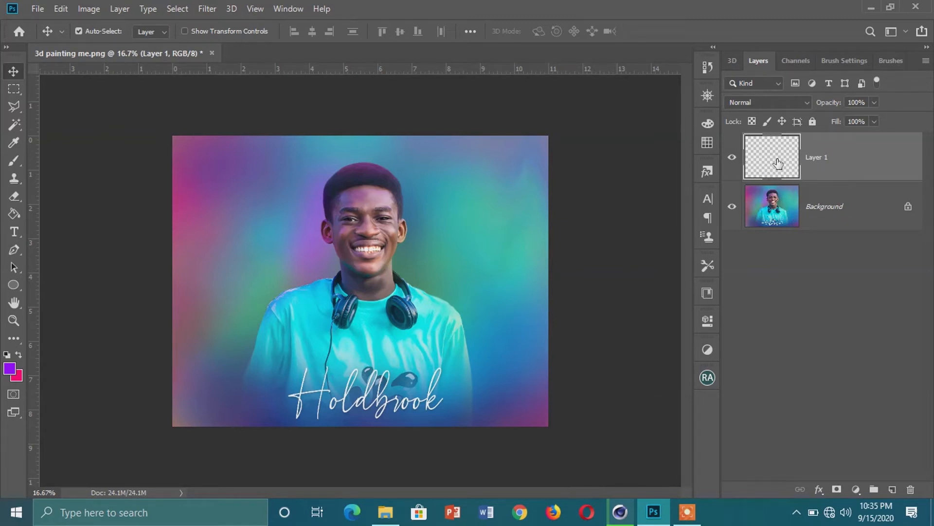
pyautogui.moveTo(826, 156); pyautogui.dragTo(915, 490)
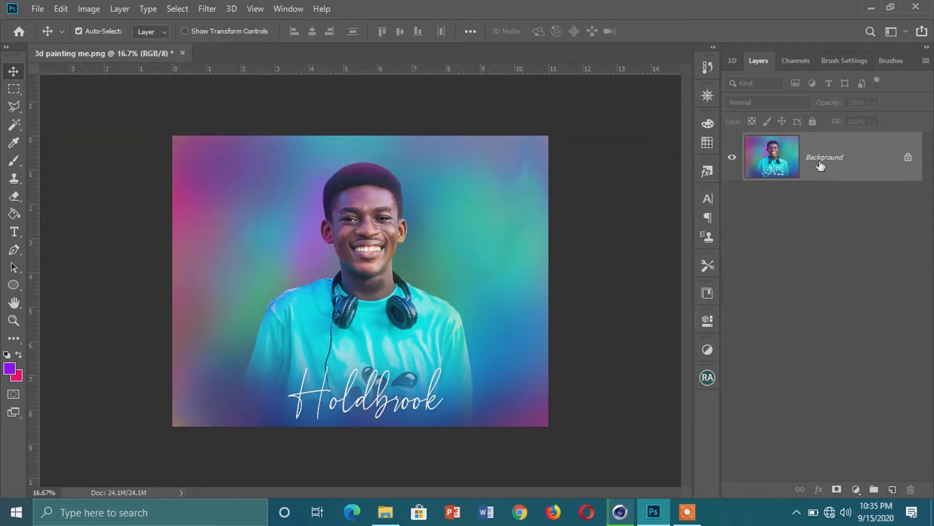
# - Make a copy of the Background layer within the layer stack and delete the copy
pyautogui.moveTo(820, 167); pyautogui.dragTo(892, 489)
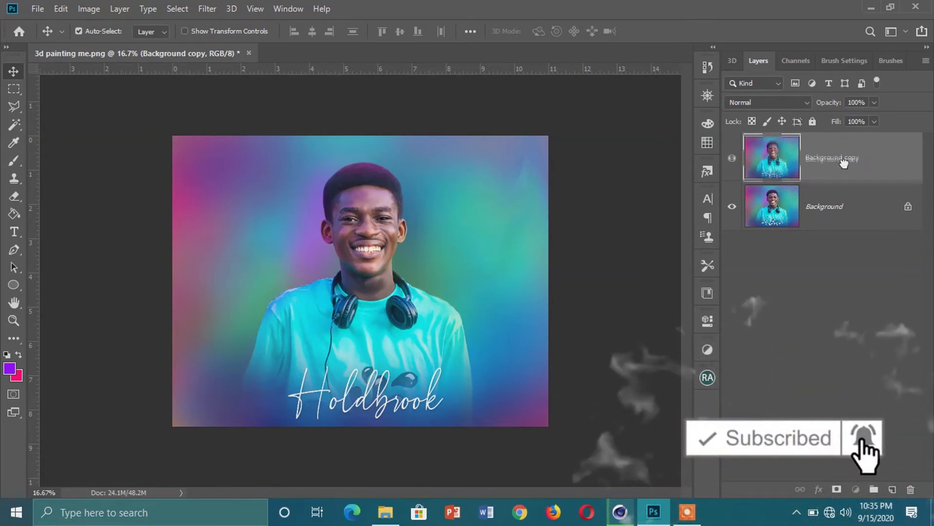
pyautogui.moveTo(838, 163); pyautogui.dragTo(911, 489)
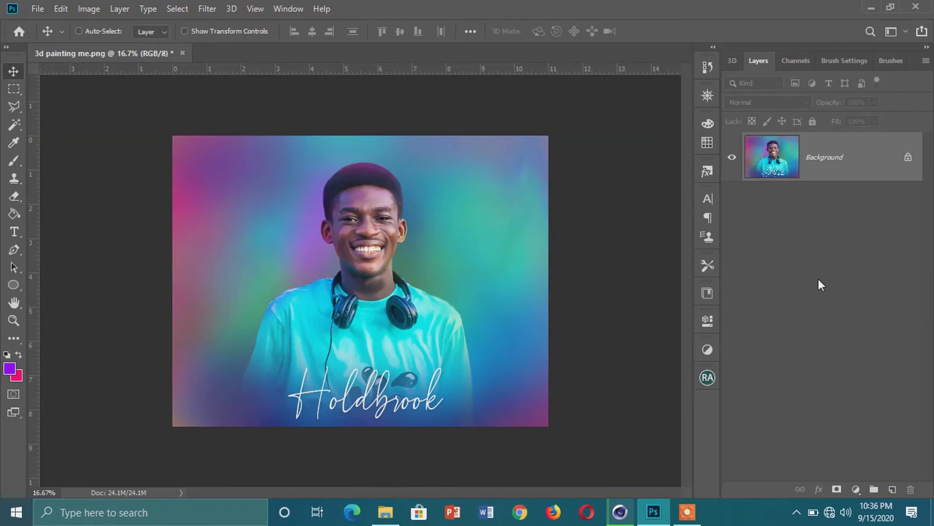
# - Duplicate the Background layer three times and put the three copies together into a new group
pyautogui.hotkey('ctrl', 'j')
pyautogui.hotkey('ctrl', 'j')
pyautogui.hotkey('ctrl', 'j')
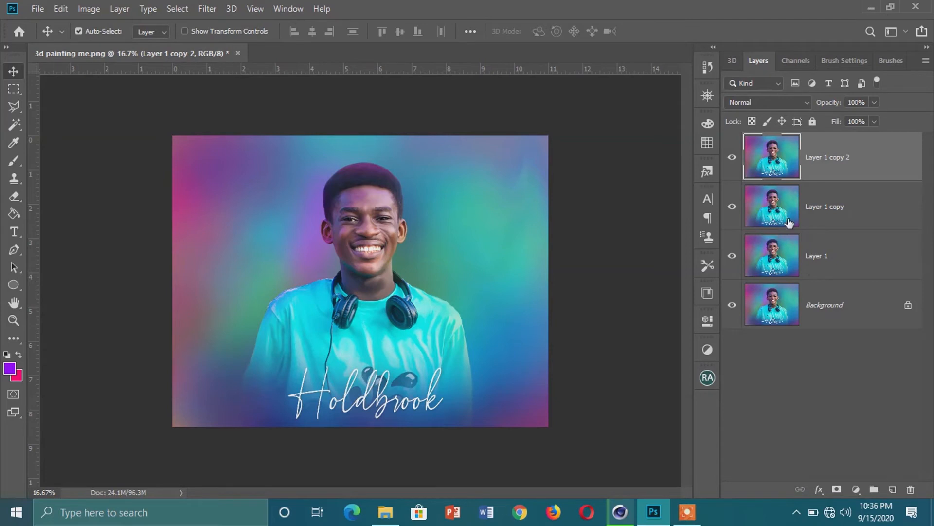
pyautogui.keyDown('ctrl'); pyautogui.click(821, 214); pyautogui.keyUp('ctrl')
pyautogui.keyDown('ctrl'); pyautogui.click(835, 258); pyautogui.keyUp('ctrl')
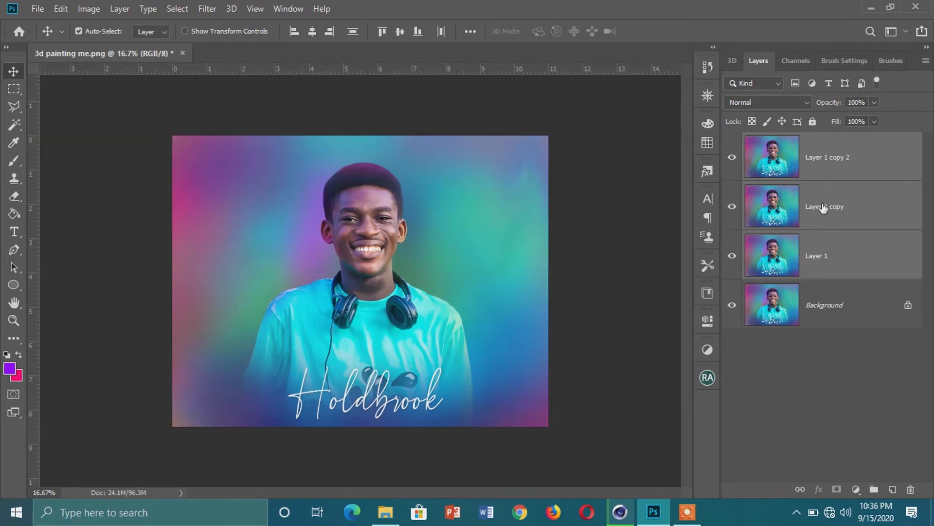
pyautogui.moveTo(823, 207); pyautogui.dragTo(847, 295)
pyautogui.moveTo(863, 389); pyautogui.dragTo(875, 489)
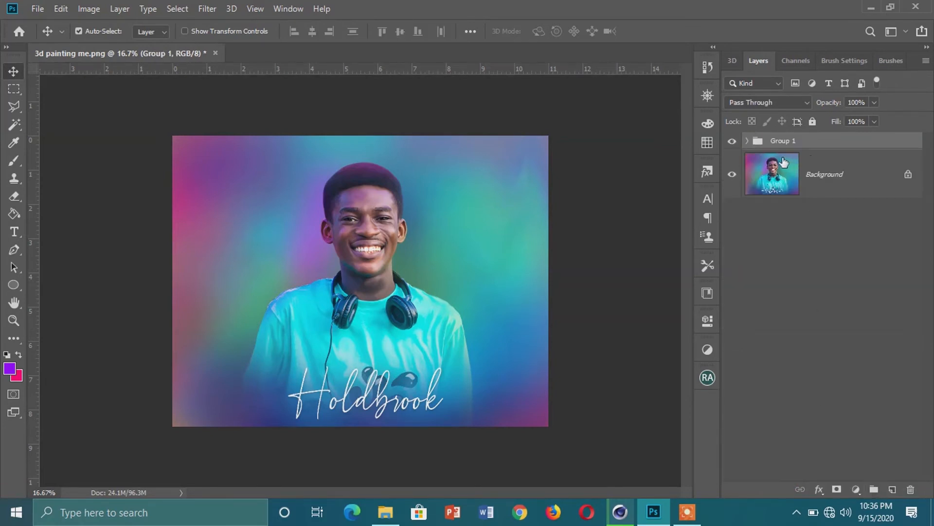
# - Expand and collapse the group to inspect its layers, and delete the group with its contents
pyautogui.click(748, 141)
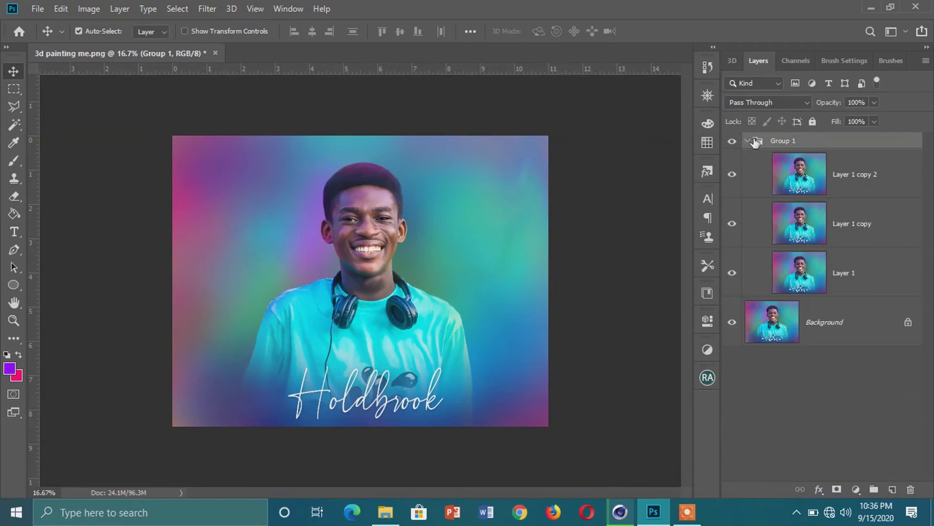
pyautogui.click(746, 142)
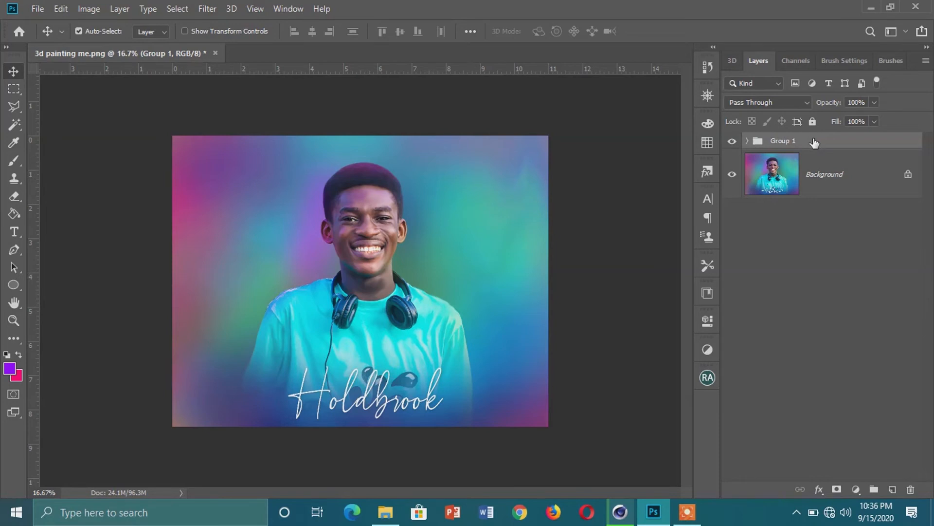
pyautogui.moveTo(822, 144); pyautogui.dragTo(911, 492)
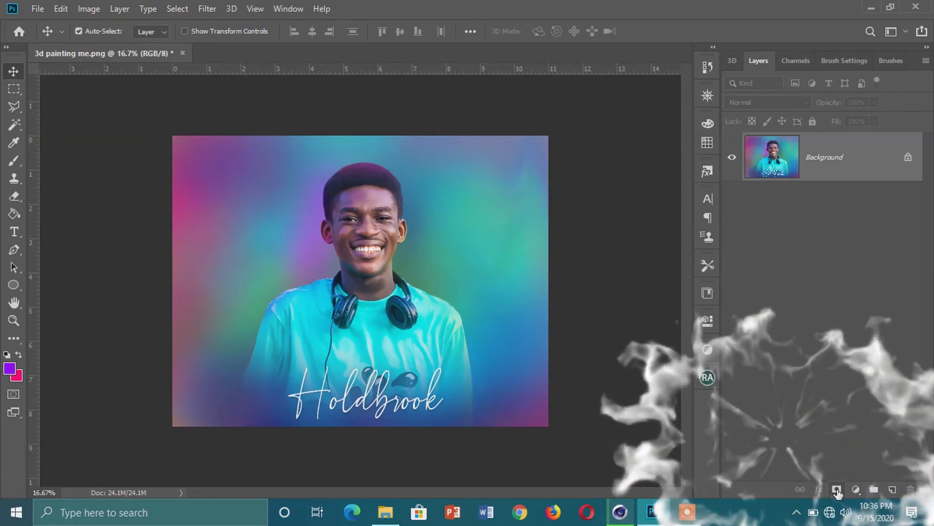
# - Add a layer mask to the Background layer and paint black along the photo's right edge to hide it
pyautogui.click(837, 489)
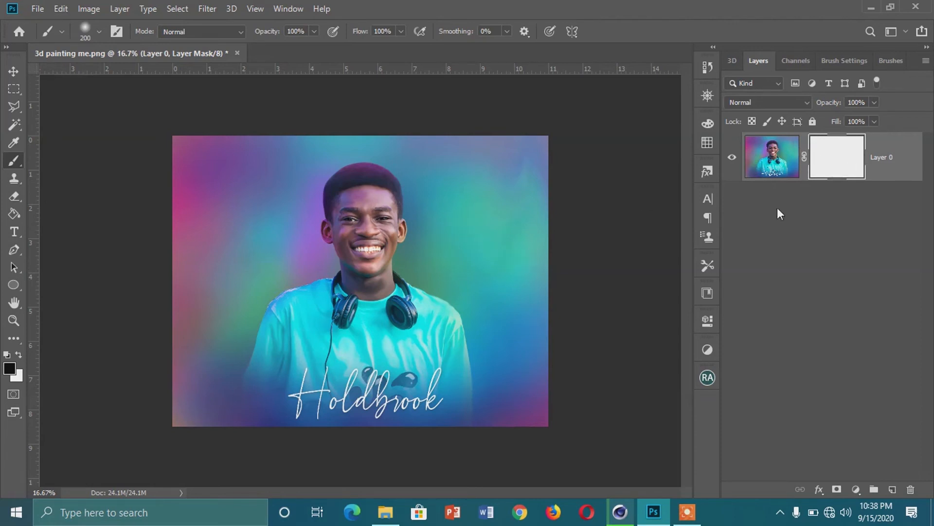
pyautogui.click(18, 354)
pyautogui.click(18, 356)
pyautogui.moveTo(532, 158)
pyautogui.mouseDown()
pyautogui.moveTo(534, 292)
pyautogui.moveTo(535, 170)
pyautogui.moveTo(549, 273)
pyautogui.moveTo(545, 410)
pyautogui.moveTo(553, 397)
pyautogui.moveTo(527, 251)
pyautogui.moveTo(510, 409)
pyautogui.mouseUp()
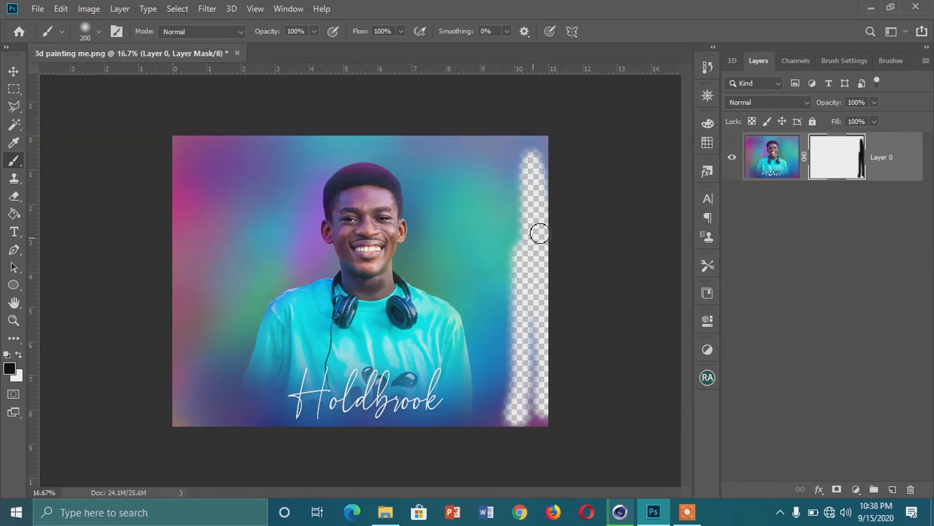
# - Paint white on the layer mask to restore the upper part of the hidden strip
pyautogui.press('x')
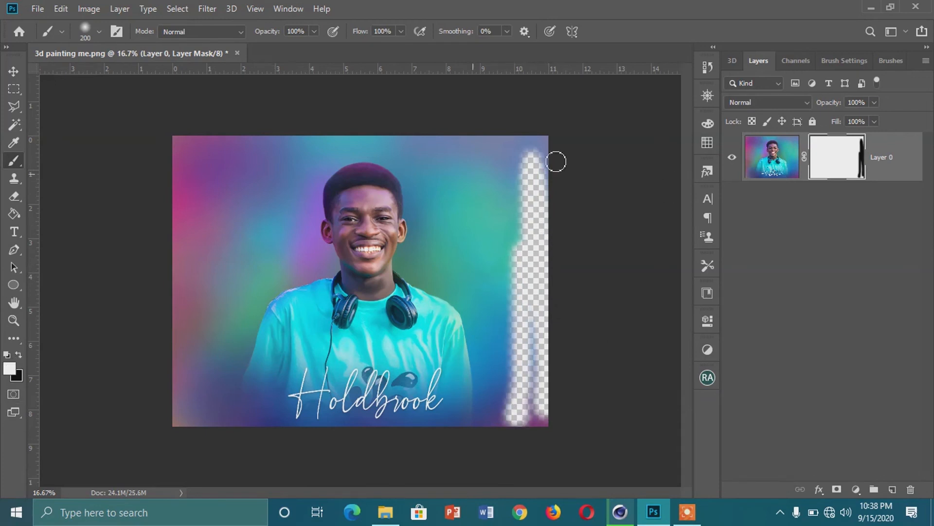
pyautogui.moveTo(528, 180)
pyautogui.mouseDown()
pyautogui.moveTo(536, 154)
pyautogui.moveTo(528, 205)
pyautogui.moveTo(553, 149)
pyautogui.moveTo(540, 197)
pyautogui.moveTo(544, 315)
pyautogui.moveTo(545, 211)
pyautogui.mouseUp()
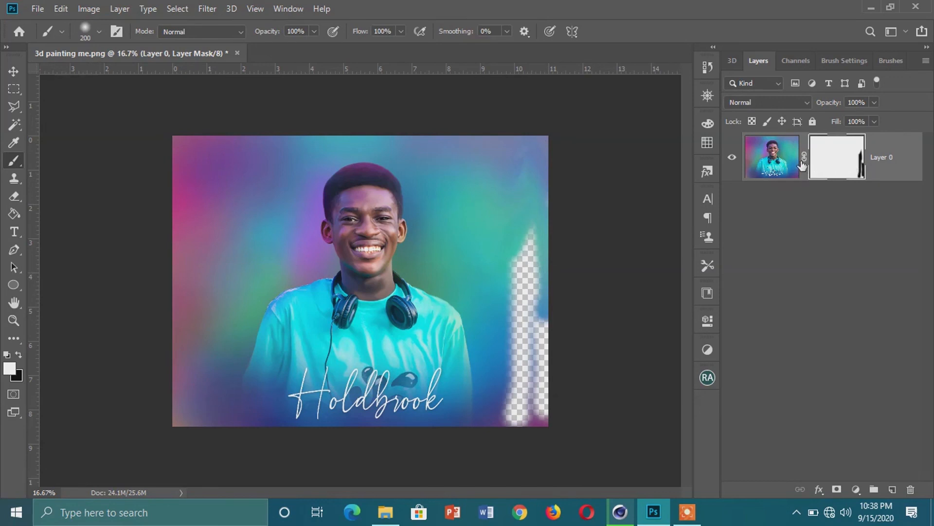
# - Delete the layer mask from the photo layer
pyautogui.rightClick(857, 158)
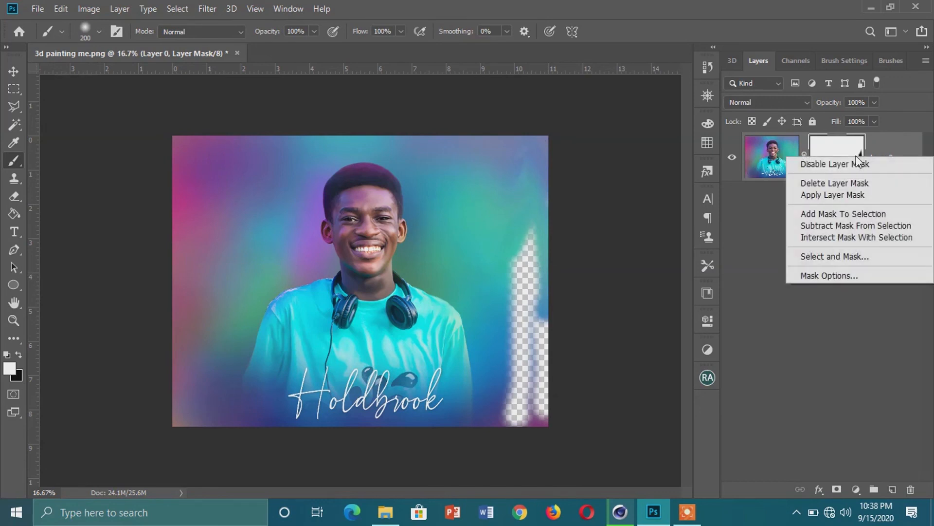
pyautogui.click(848, 184)
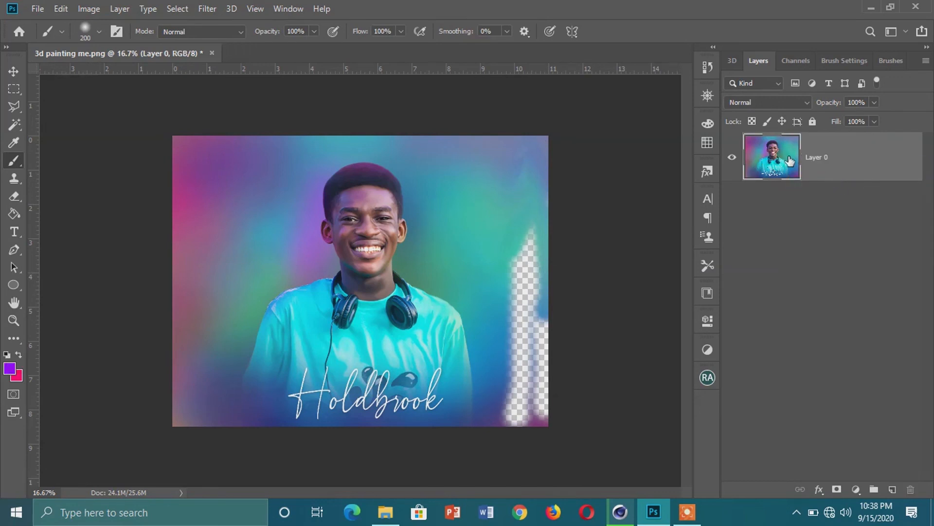